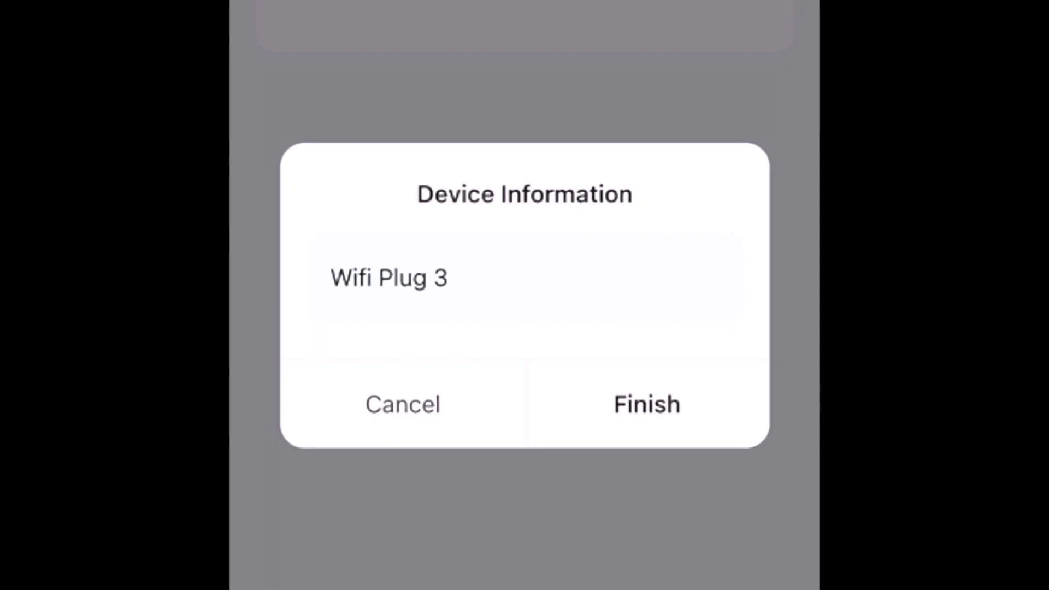
Change the suggested device name's trailing number to 1, making it 'Wifi Plug 1'.
key(BackSpace)
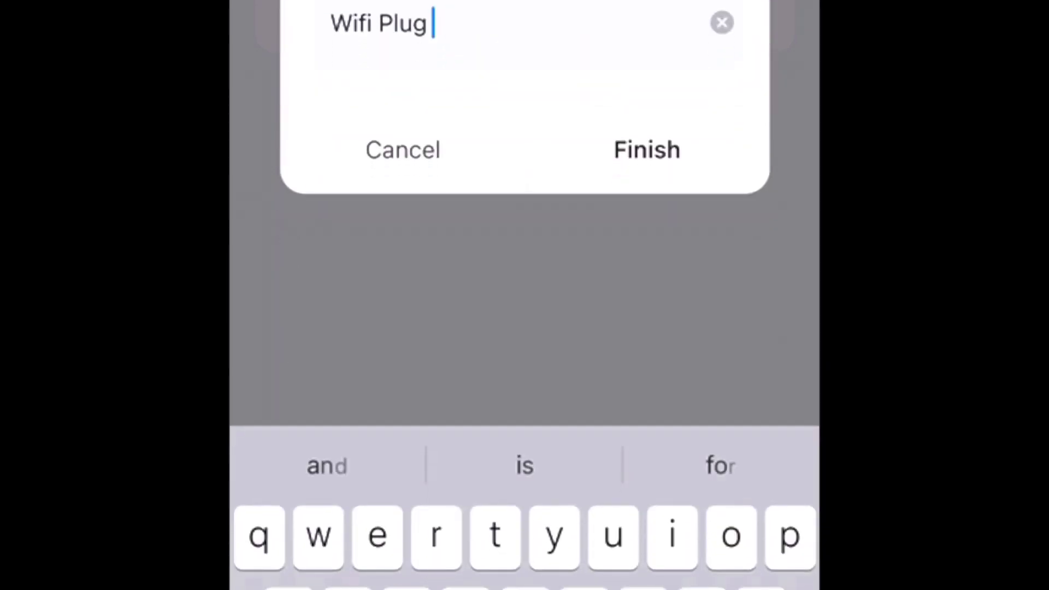
text(1)
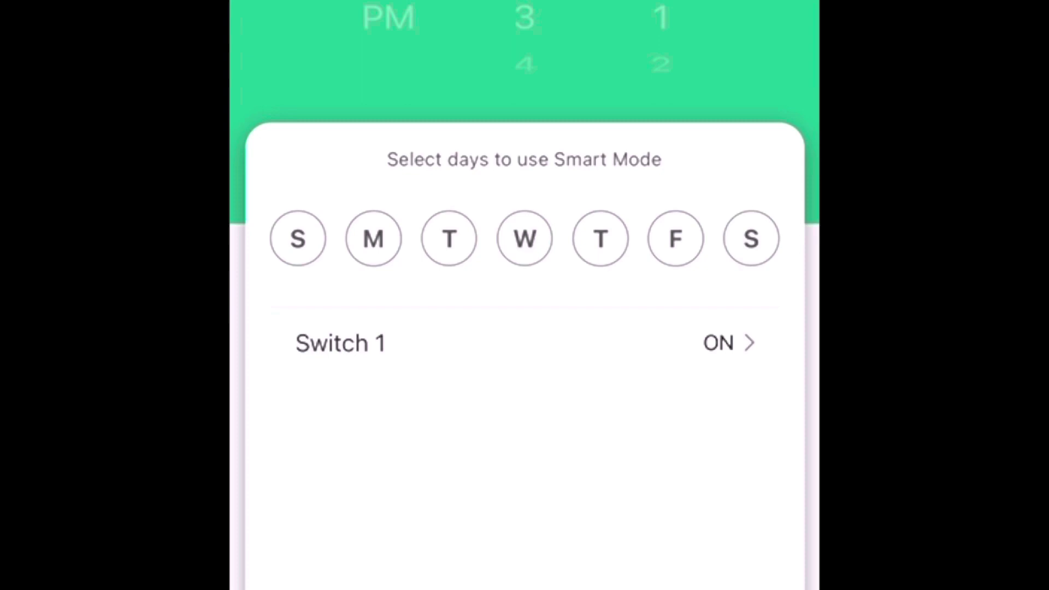
Set the timer to repeat Sunday through Saturday and choose the Switch 1 action.
click(298, 239)
click(373, 239)
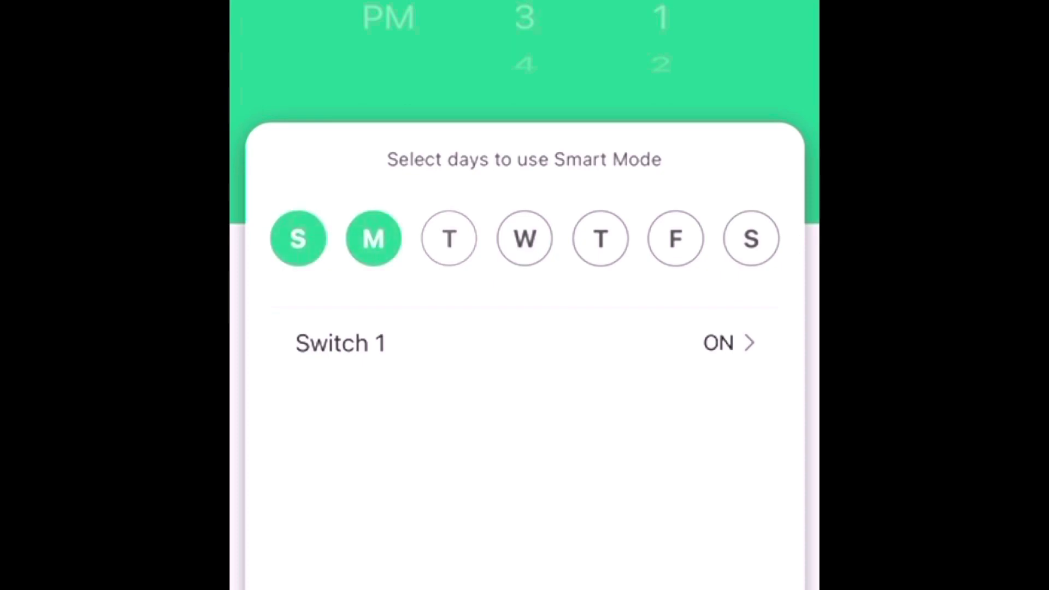
click(450, 239)
click(525, 239)
click(600, 238)
click(676, 239)
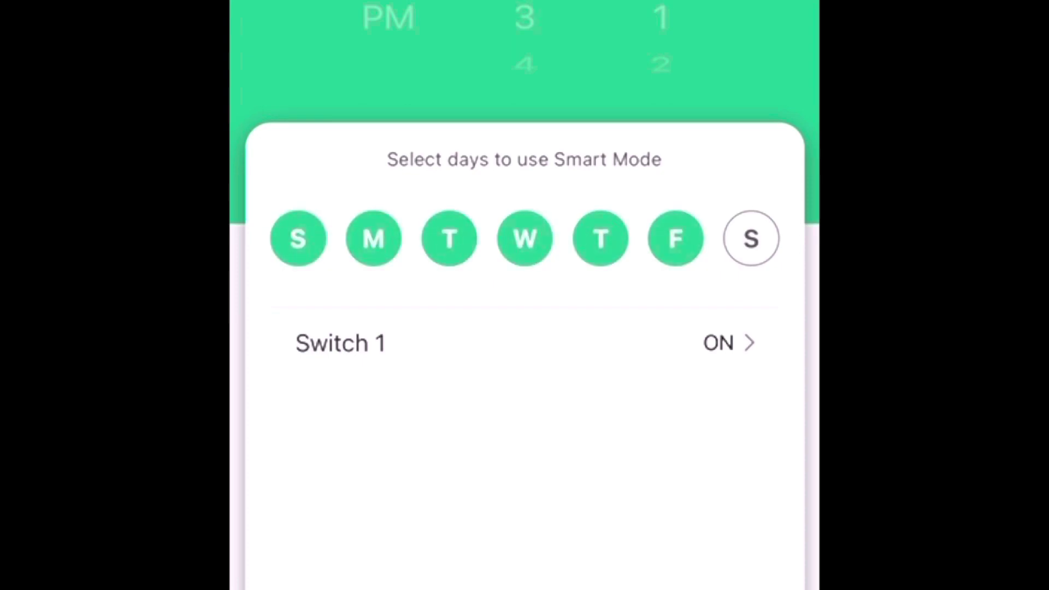
click(752, 239)
click(339, 343)
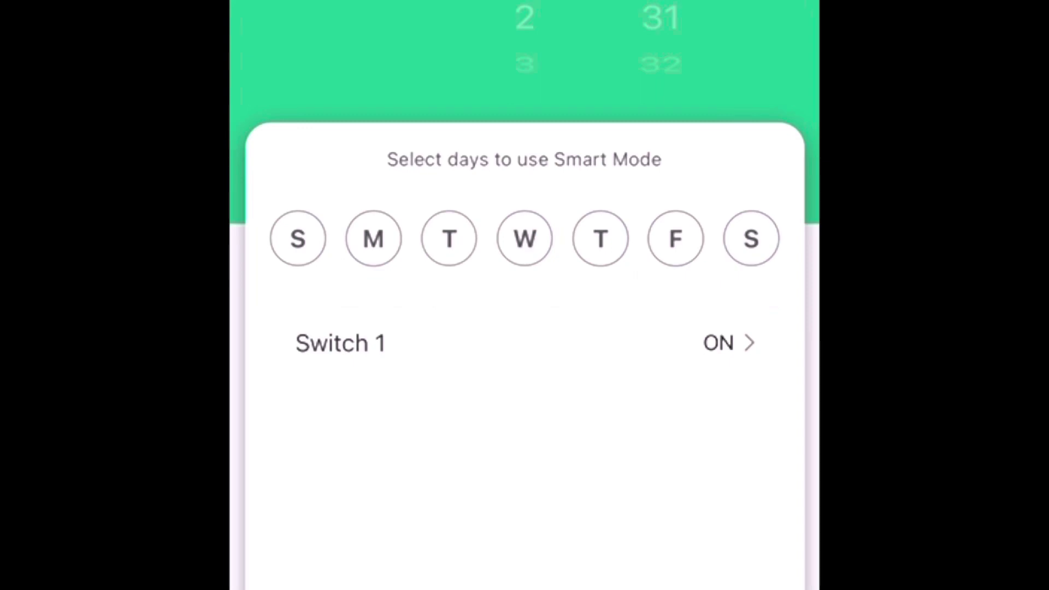
Roll the hour wheel and set the new timer to repeat all seven days.
scroll(524, 38, down, 3)
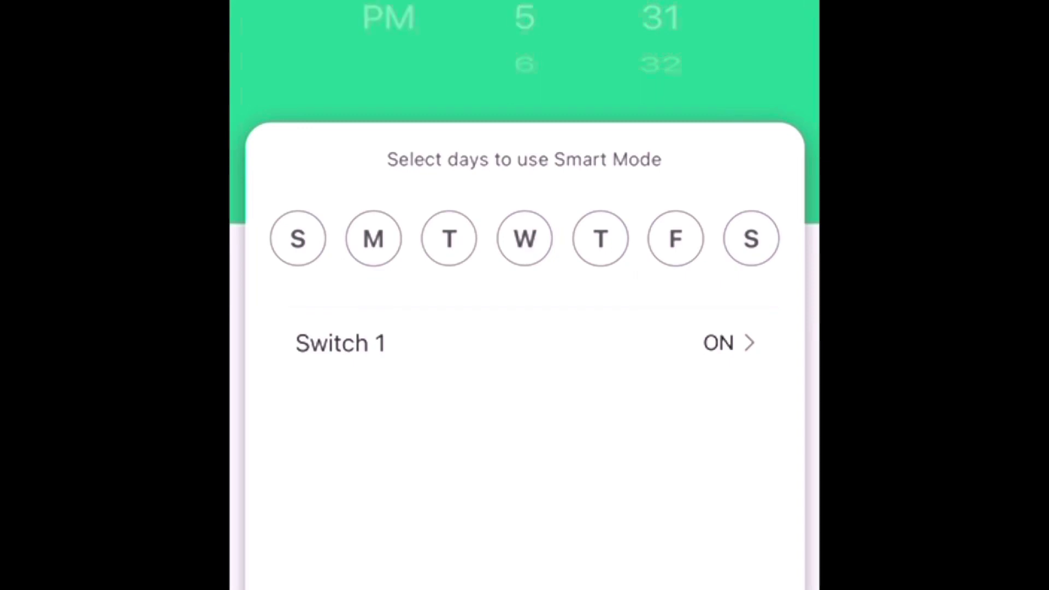
click(298, 239)
click(373, 238)
click(449, 238)
click(524, 238)
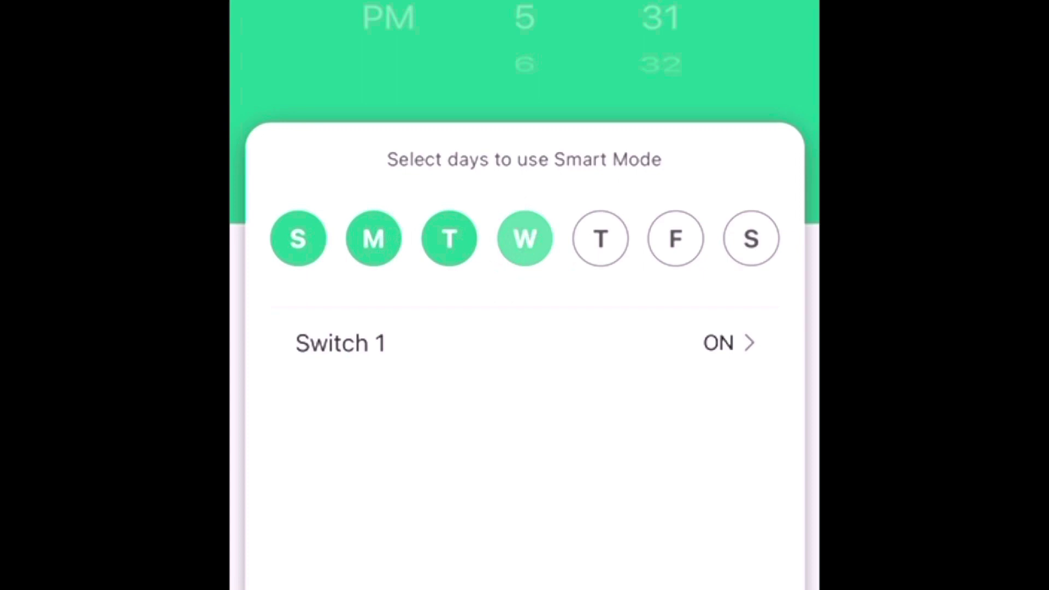
click(600, 238)
click(676, 239)
click(752, 238)
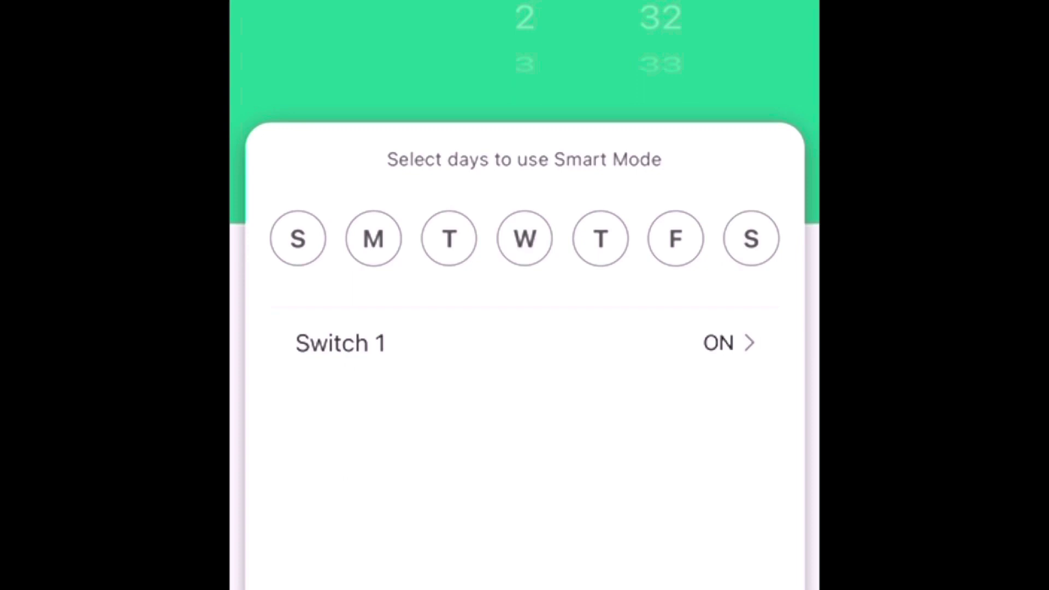
Set the timer to repeat all seven days with Switch 1 turning OFF.
scroll(525, 33, down, 4)
scroll(661, 33, up, 1)
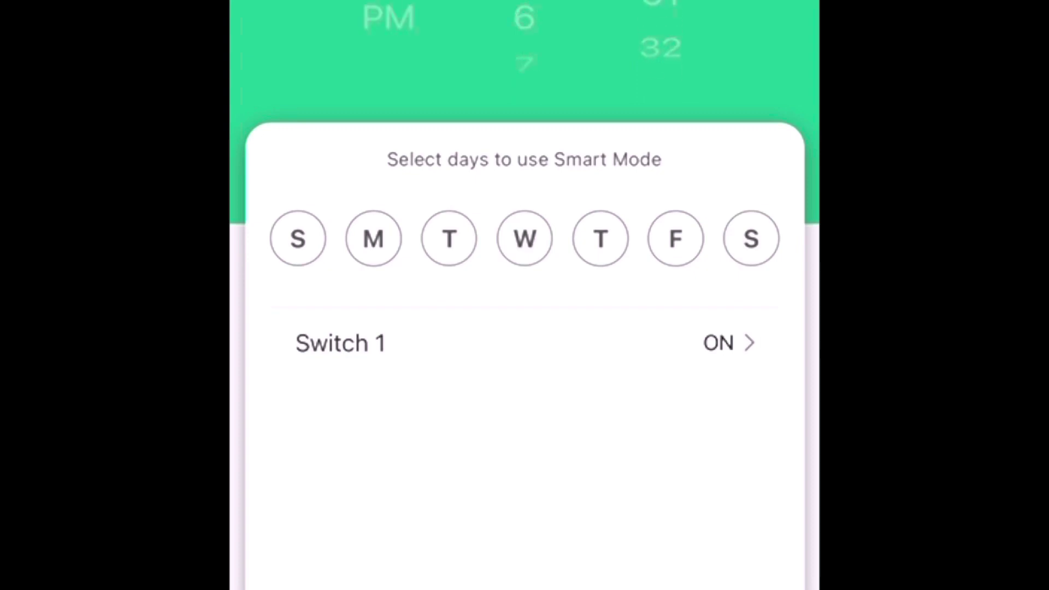
click(298, 238)
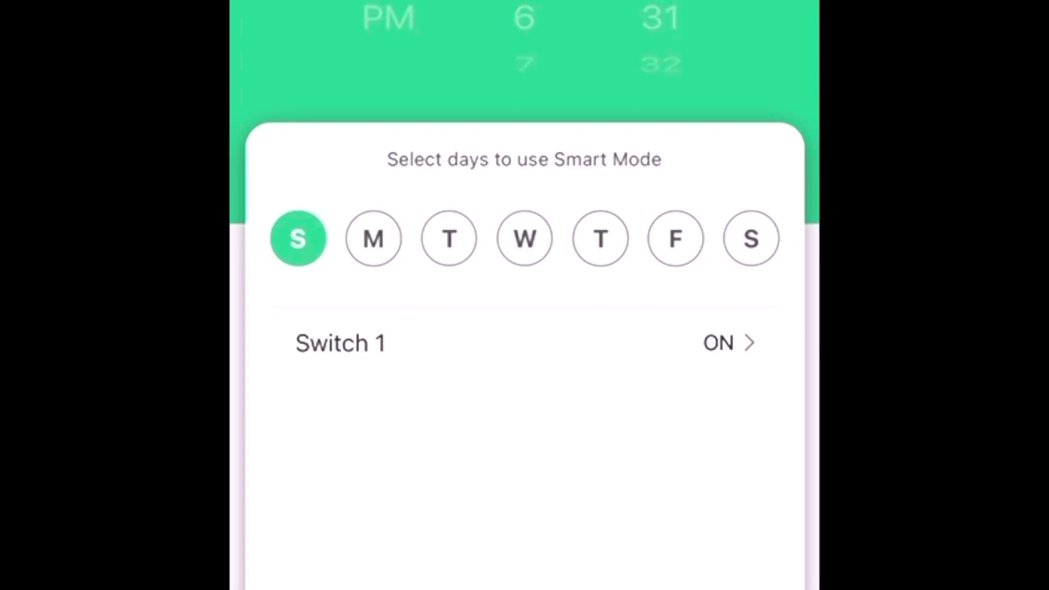
click(374, 238)
click(449, 239)
click(525, 238)
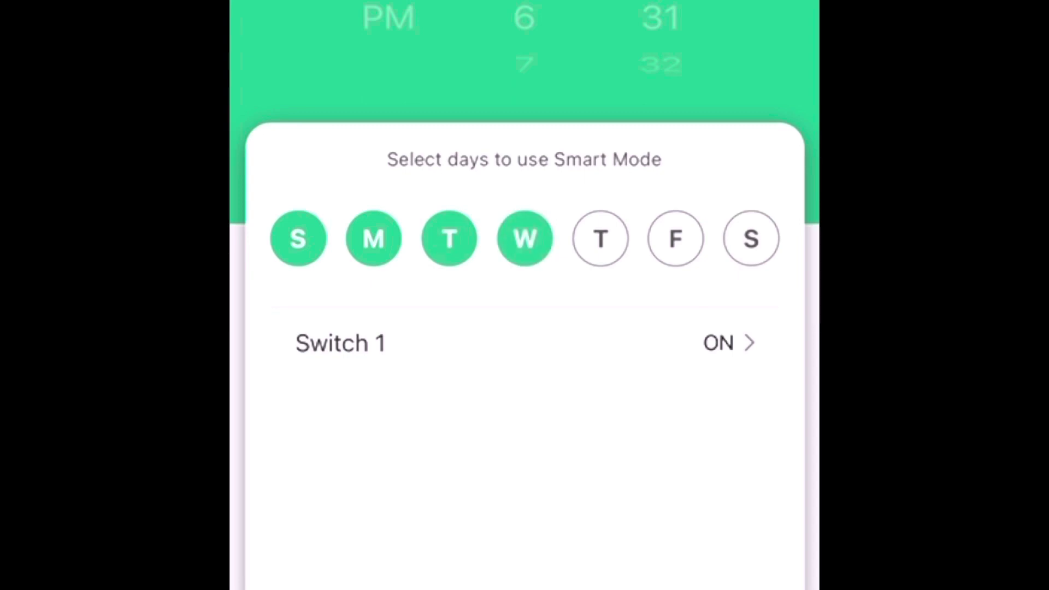
click(601, 238)
click(676, 238)
click(751, 239)
click(525, 343)
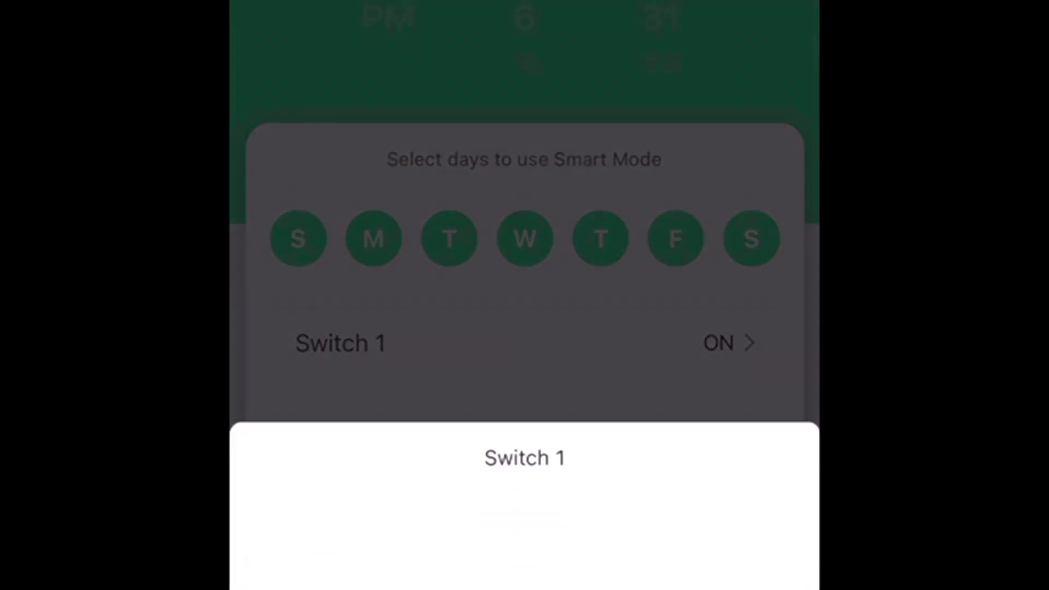
click(525, 552)
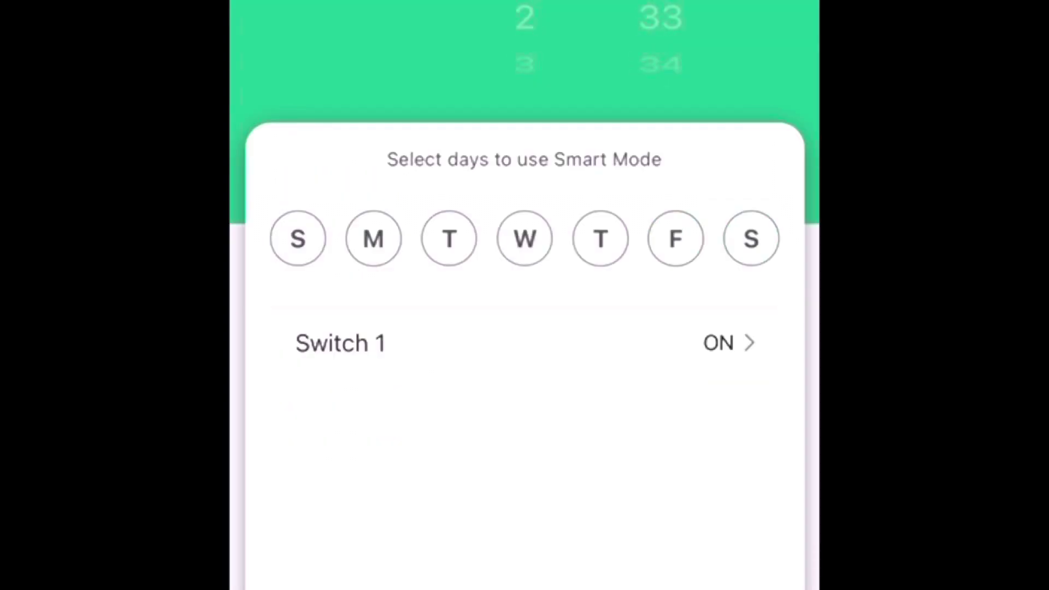
Select Monday through Thursday and roll the time wheels toward 7:30 AM.
click(373, 239)
click(449, 238)
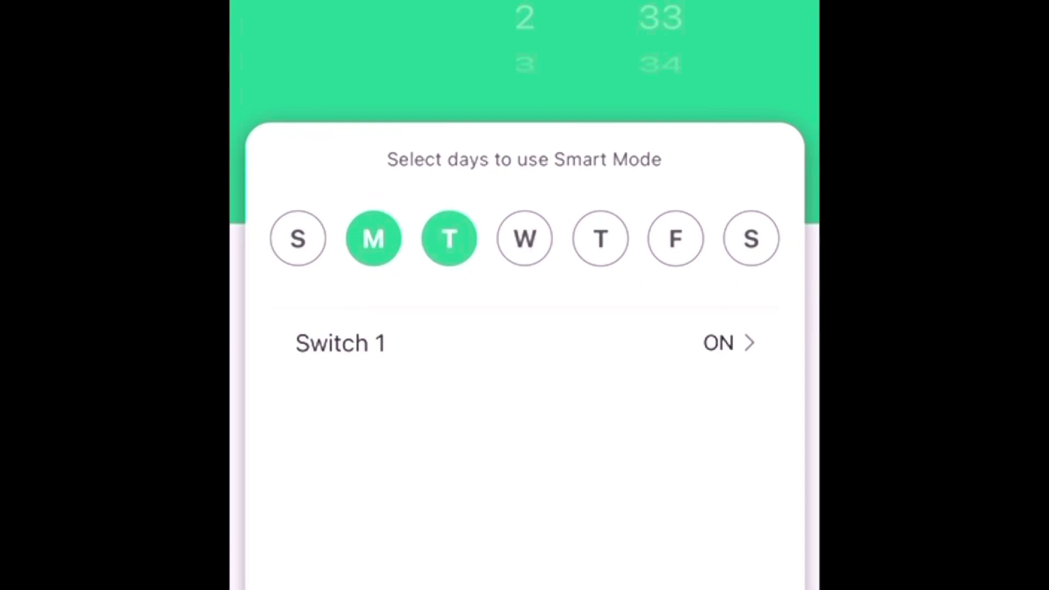
click(524, 238)
click(601, 238)
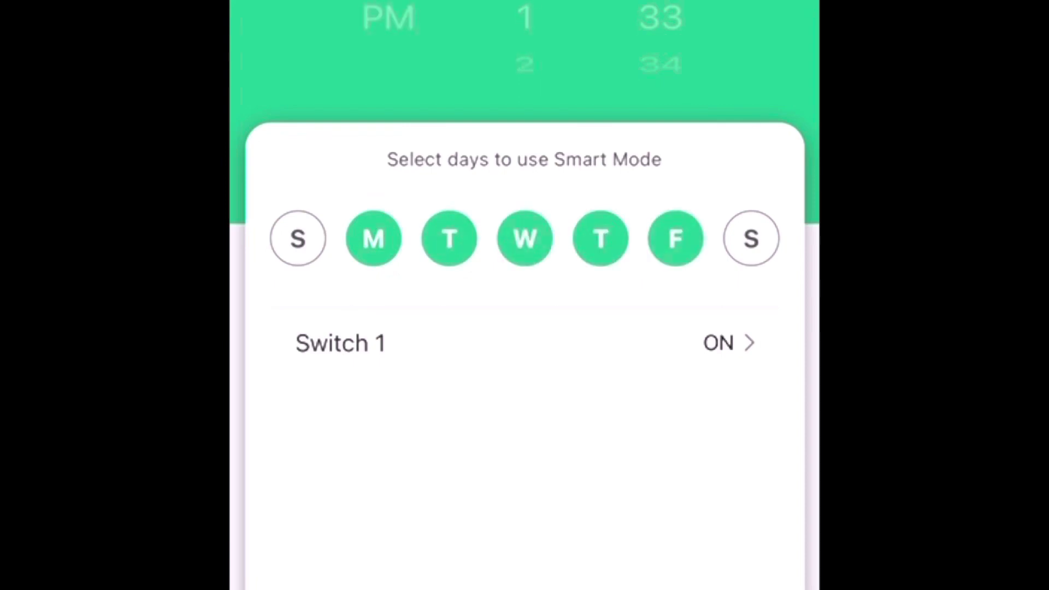
scroll(525, 33, up, 1)
scroll(525, 33, down, 1)
scroll(524, 32, down, 7)
scroll(662, 33, up, 2)
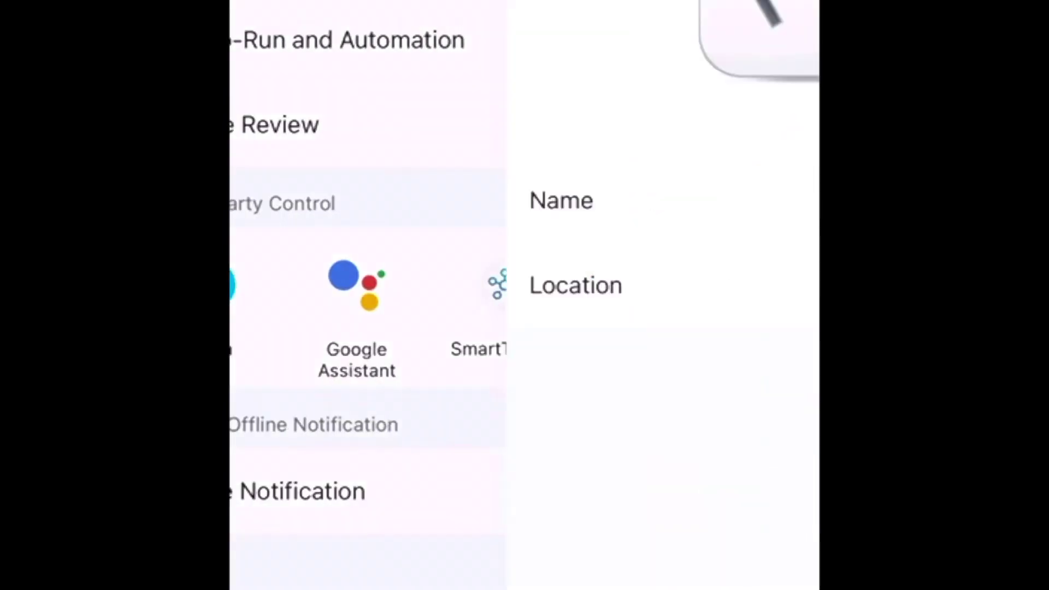
Replace the name with 'Wifi Router Smart Plug', confirm, and back out to the device list.
key(BackSpace)
key(BackSpace)
key(BackSpace)
key(BackSpace)
key(BackSpace)
key(BackSpace)
key(BackSpace)
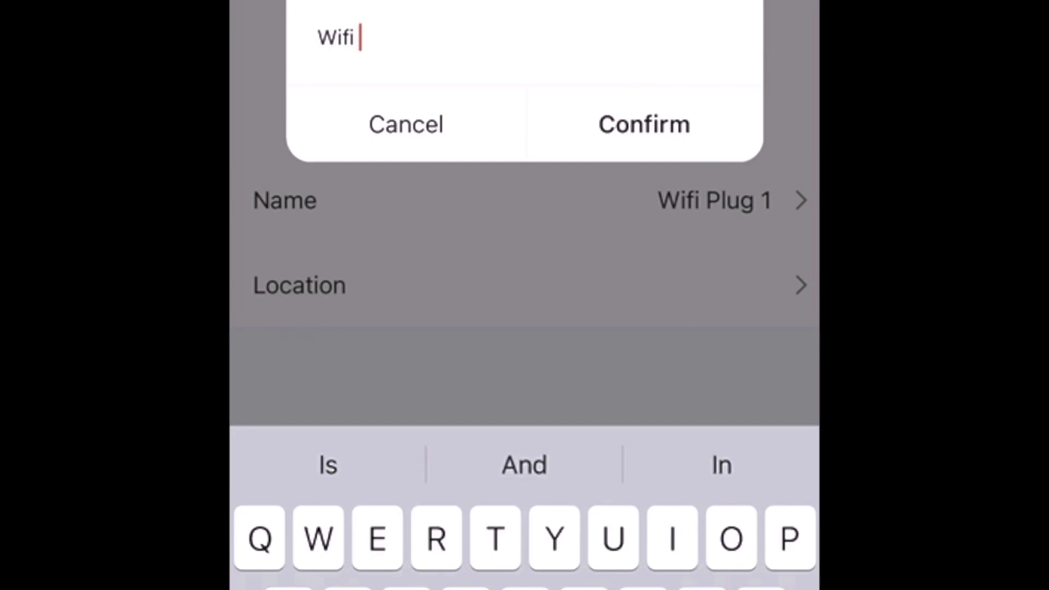
text(Route)
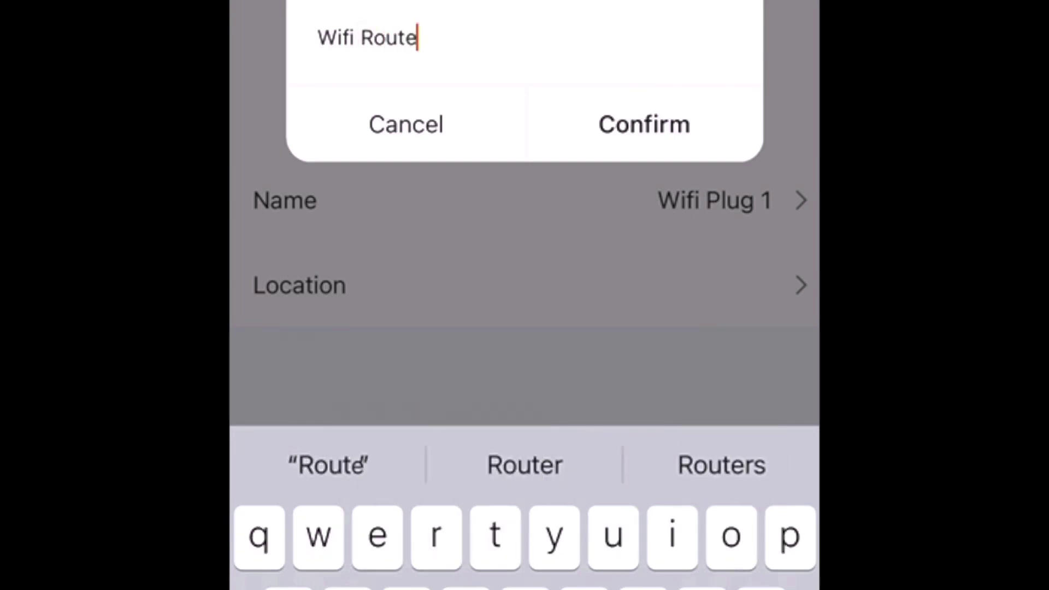
text(r Smart )
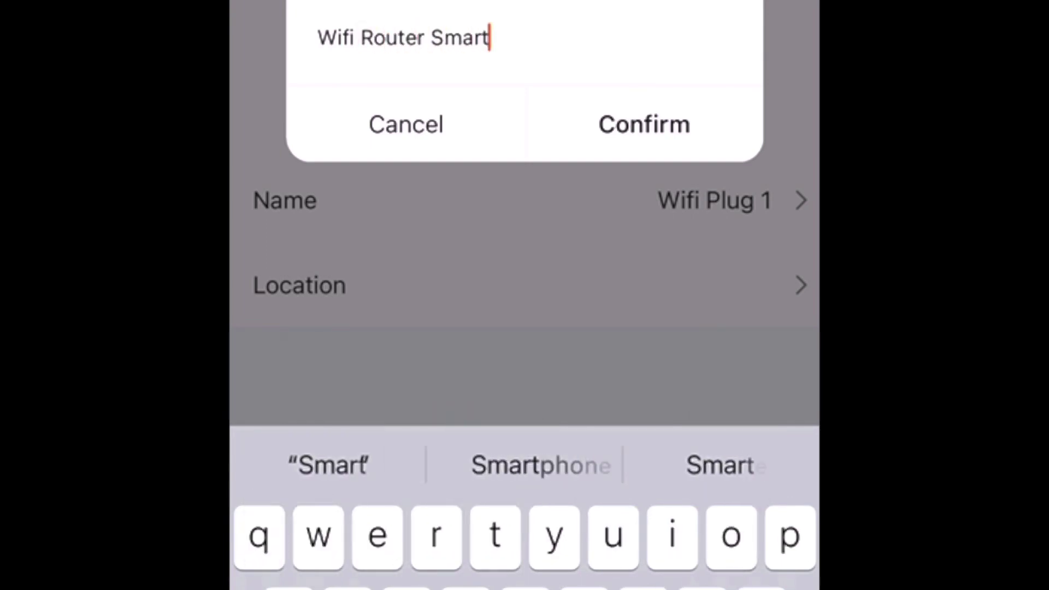
text(Plu)
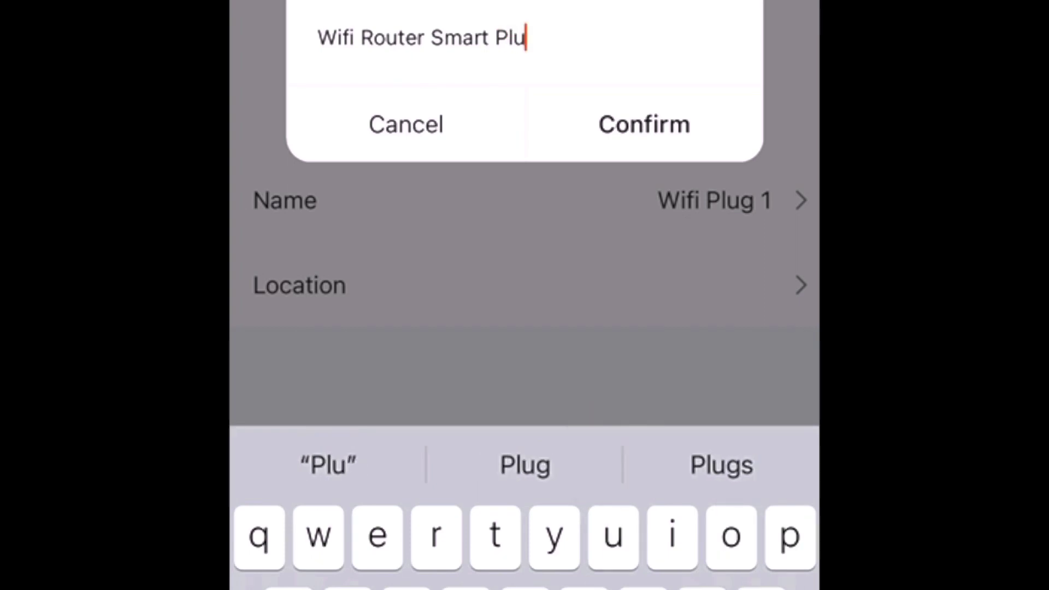
text(g)
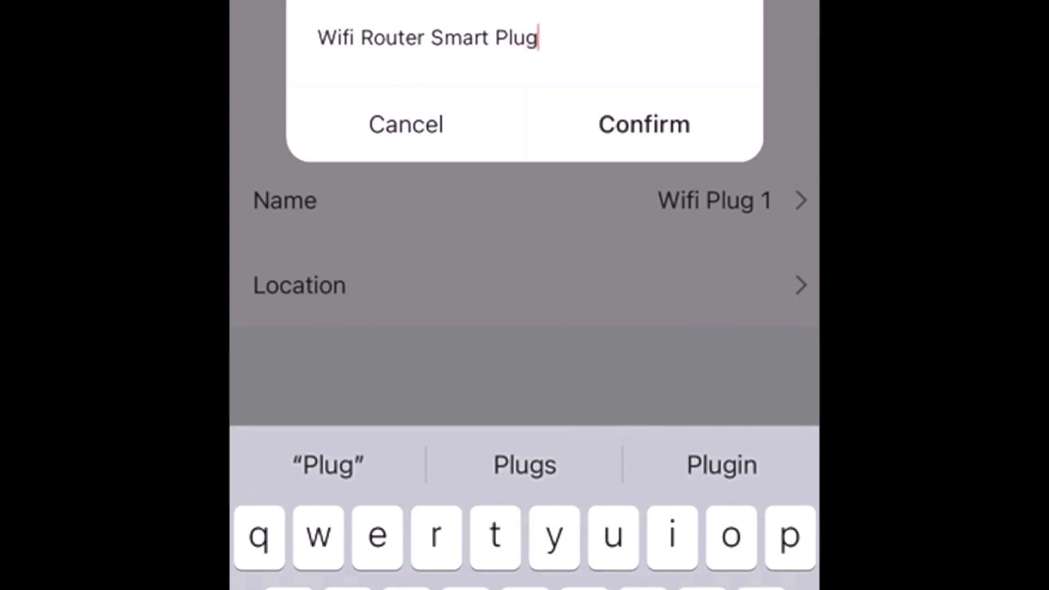
click(645, 125)
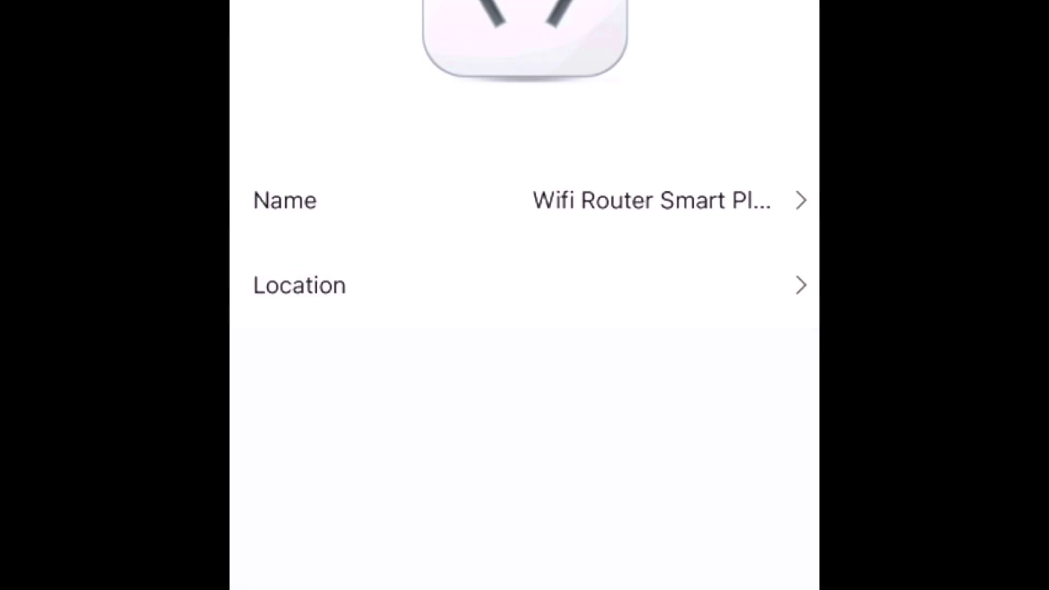
key(Escape)
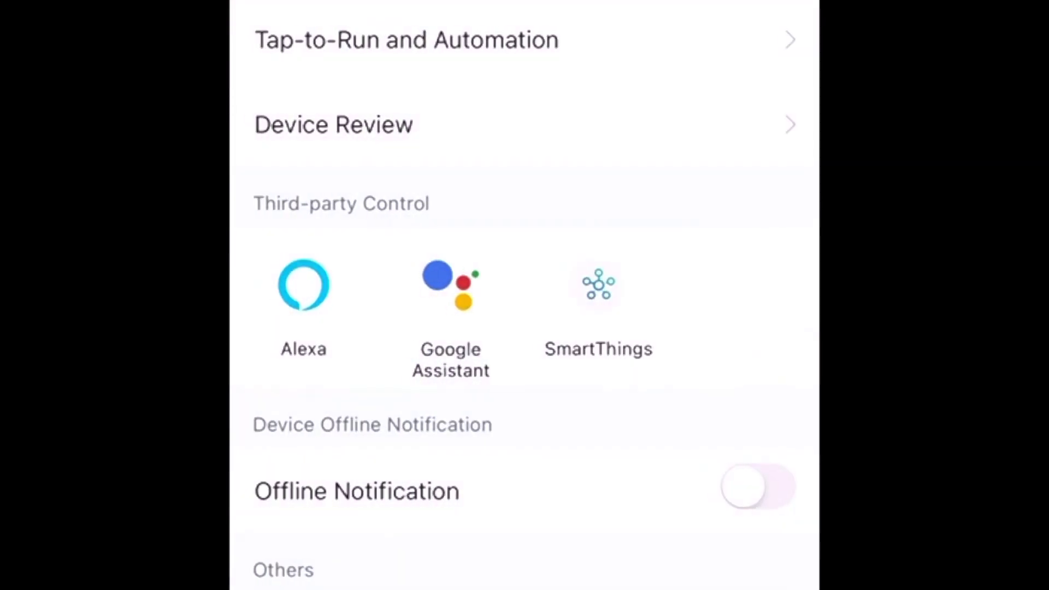
key(Escape)
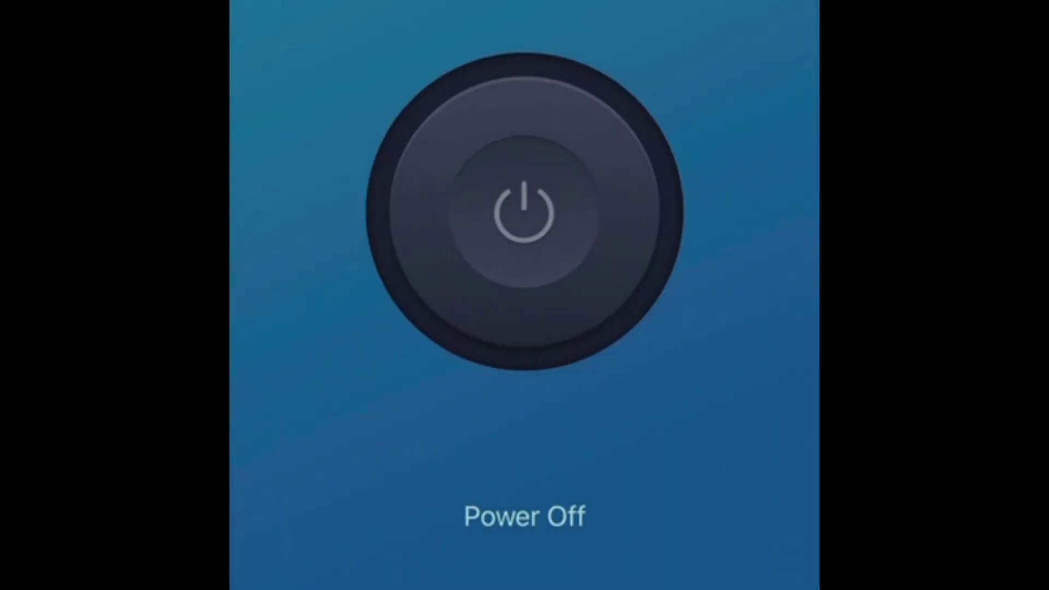